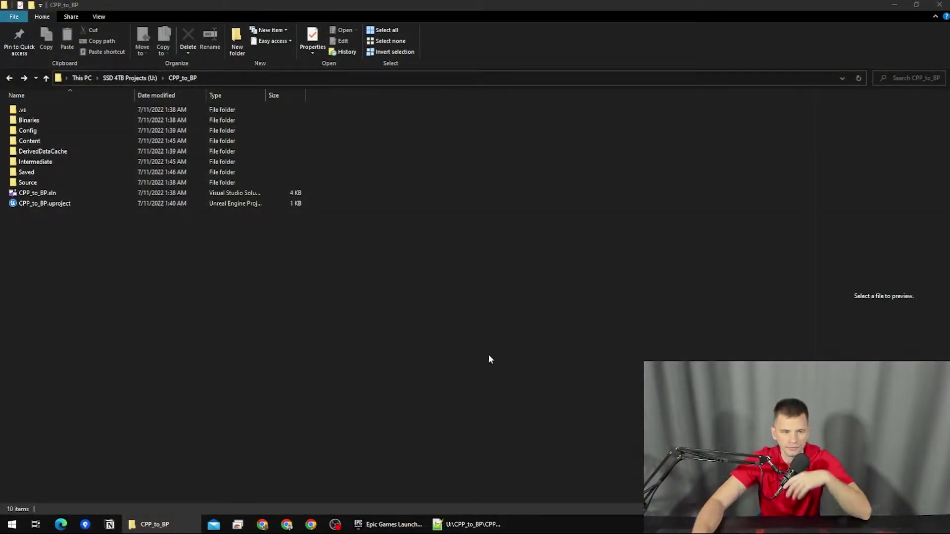
Step: Launch CPP_to_BP.uproject in Unreal Engine, then select the Source and Binaries folders
click(225, 285)
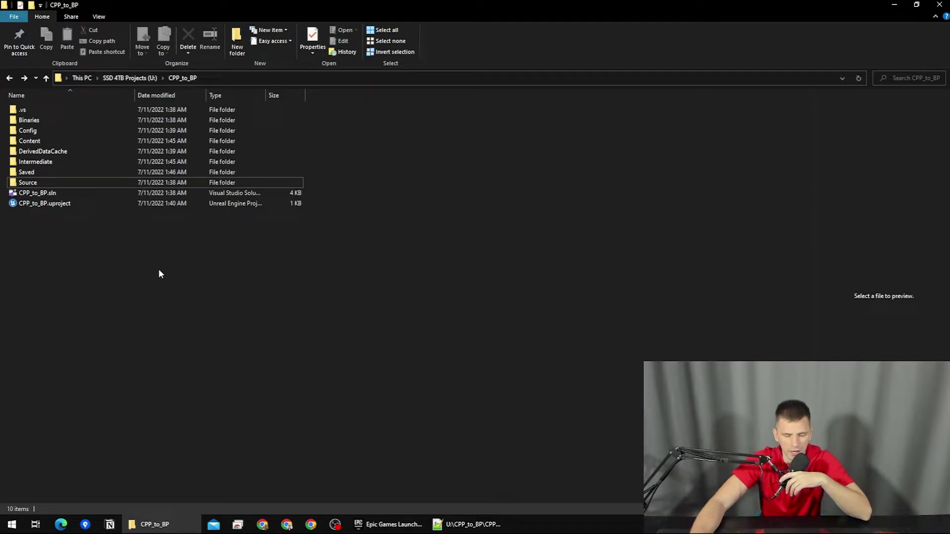
double_click(43, 205)
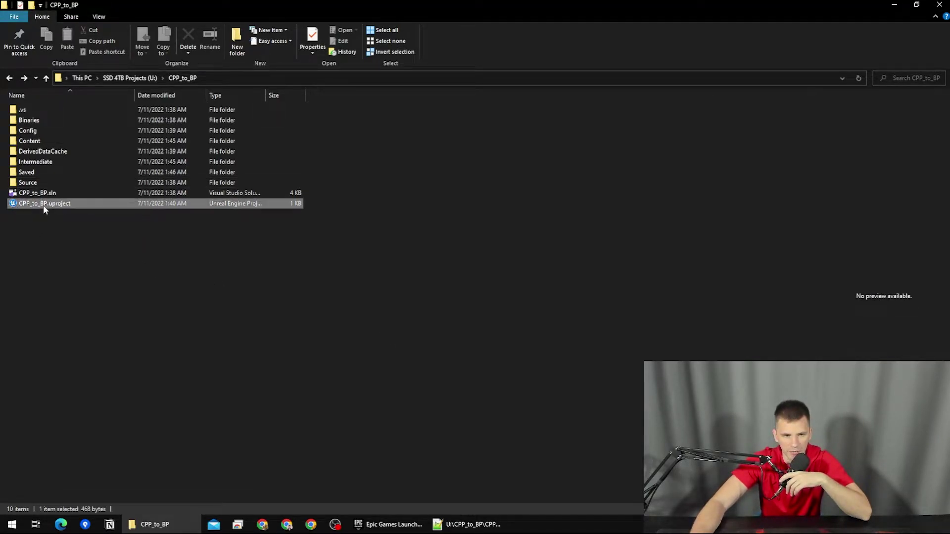
click(29, 183)
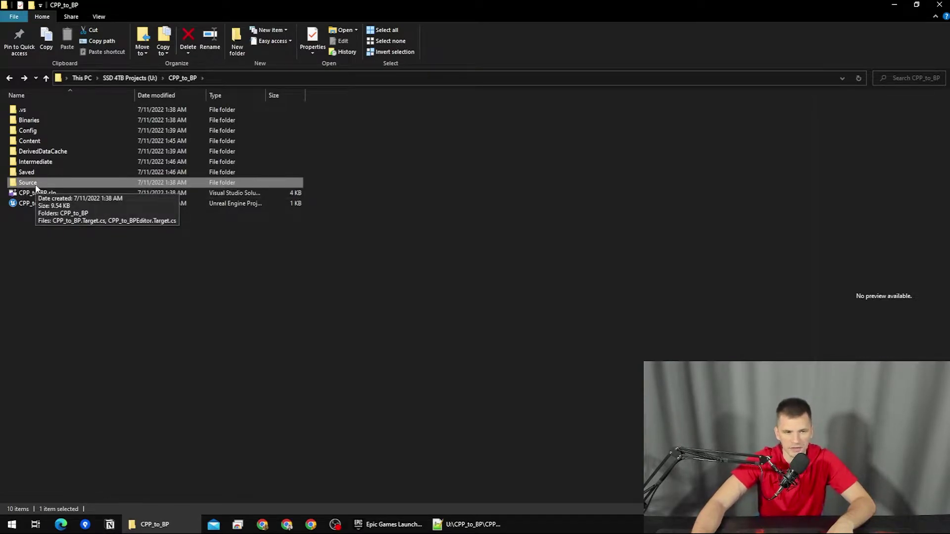
click(36, 230)
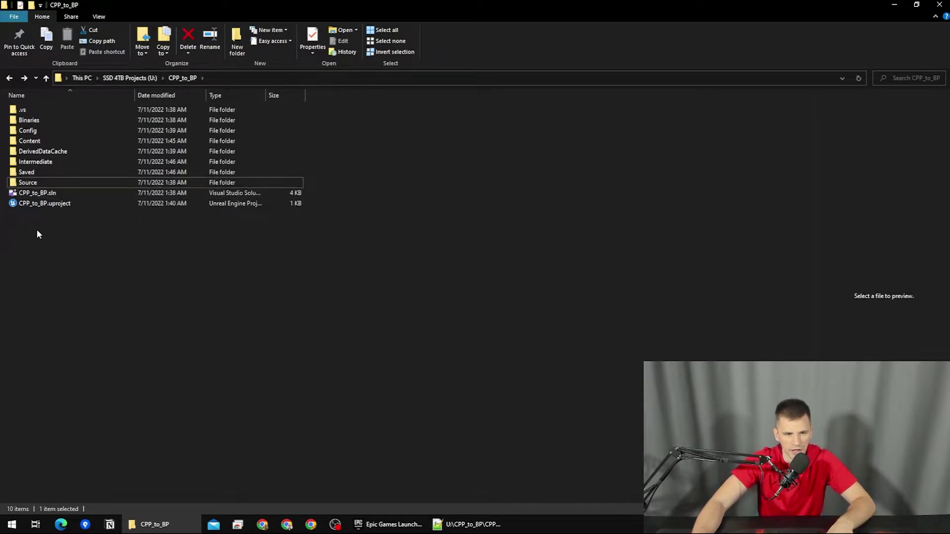
click(35, 187)
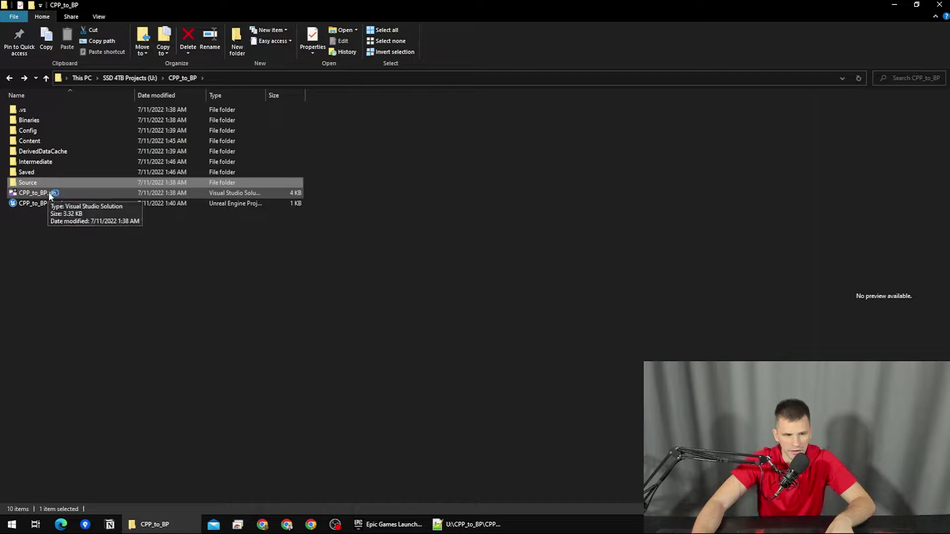
ctrl+click(28, 117)
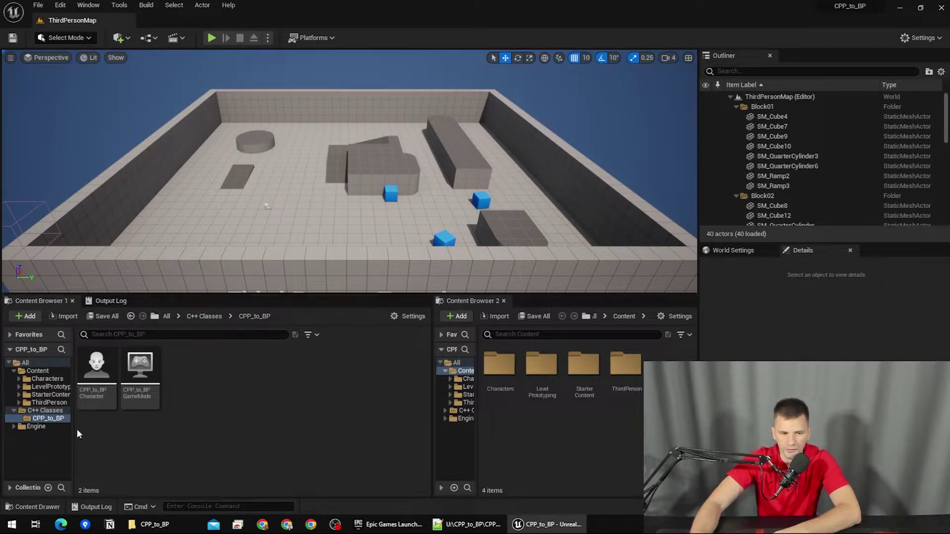
Step: Show the ThirdPerson and Content folders beside the C++ classes, then close Unreal Editor
ctrl+click(47, 403)
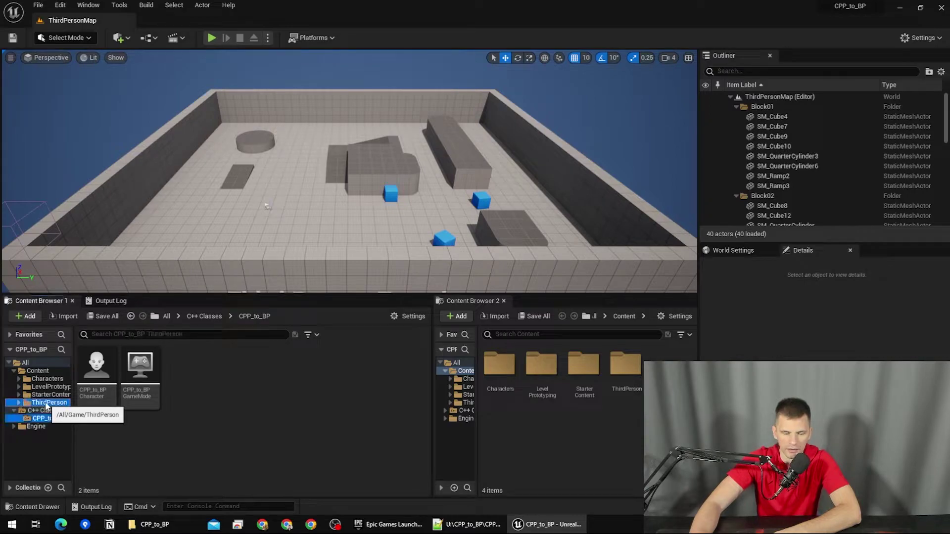
ctrl+click(35, 371)
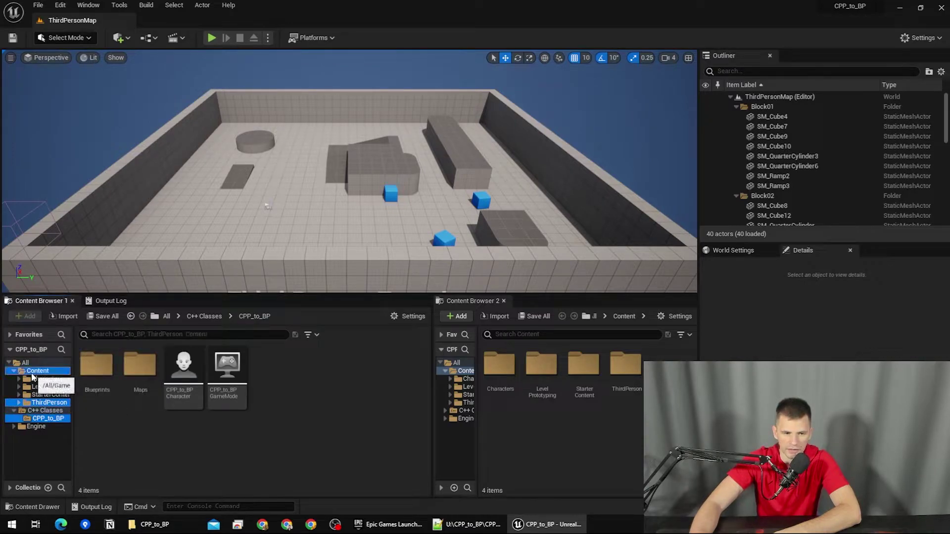
right_click(310, 164)
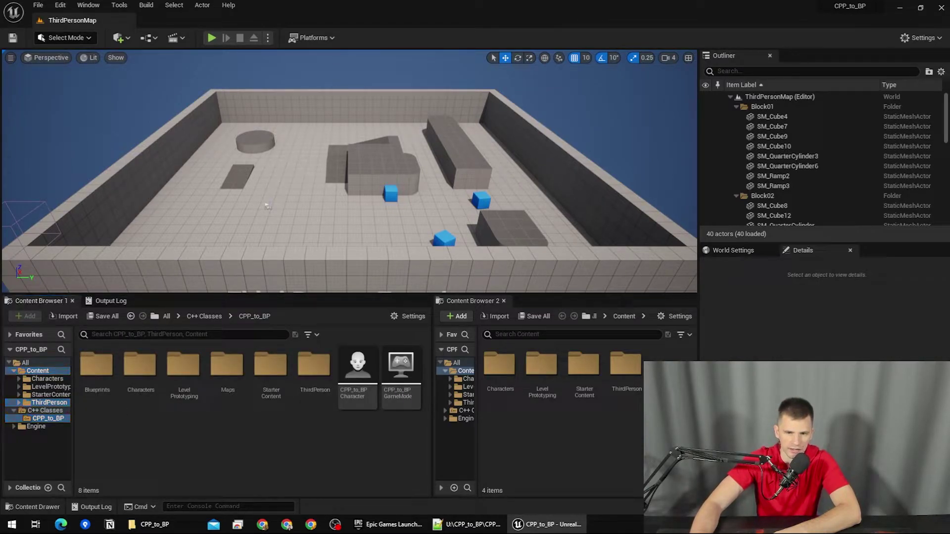
click(940, 8)
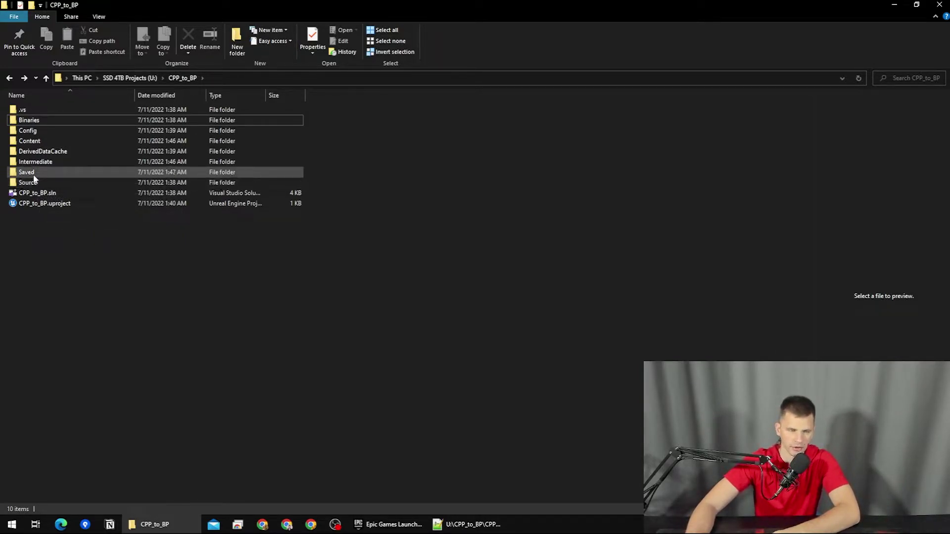
Step: Select the .vs, Binaries and Source folders together and delete them
click(26, 111)
shift+click(41, 121)
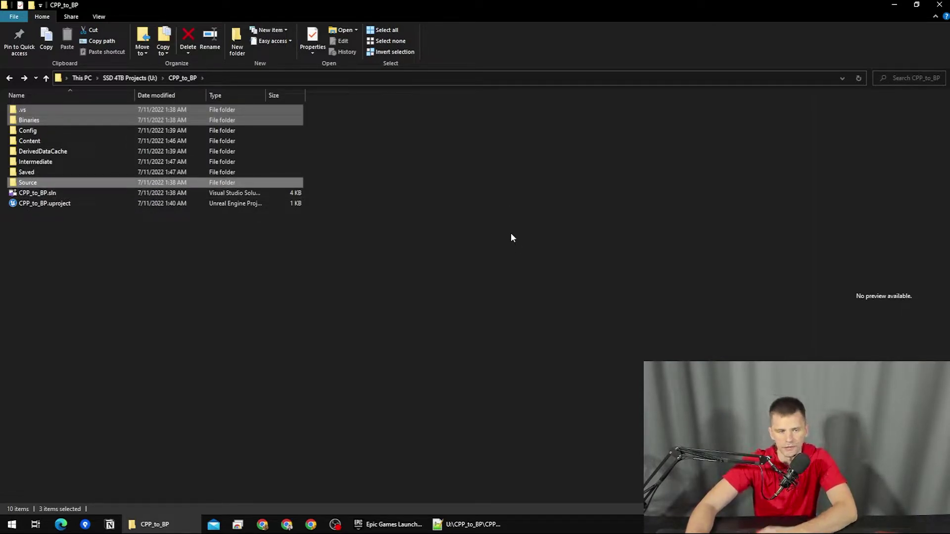
key(Delete)
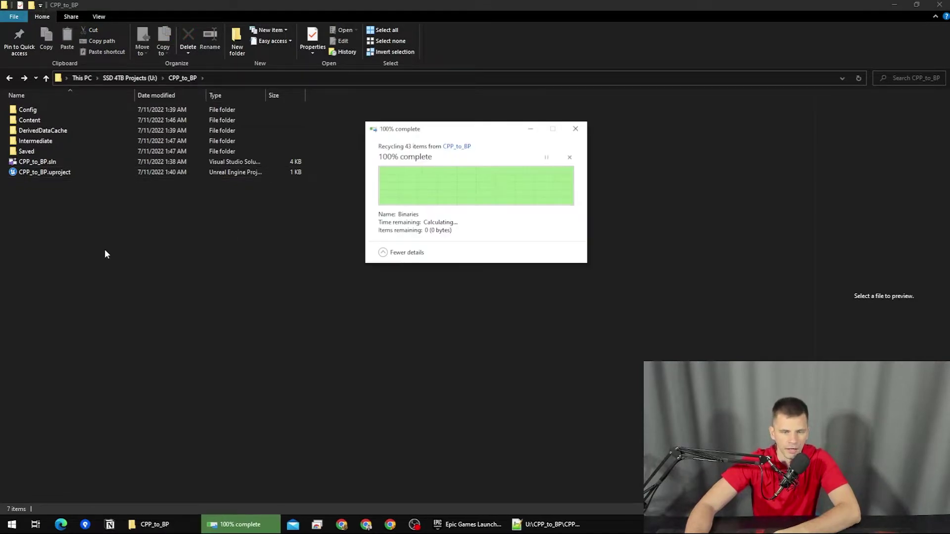
Step: Open CPP_to_BP.uproject, accept rebuilding the missing CPP_to_BP module, and dismiss the compile error
click(52, 172)
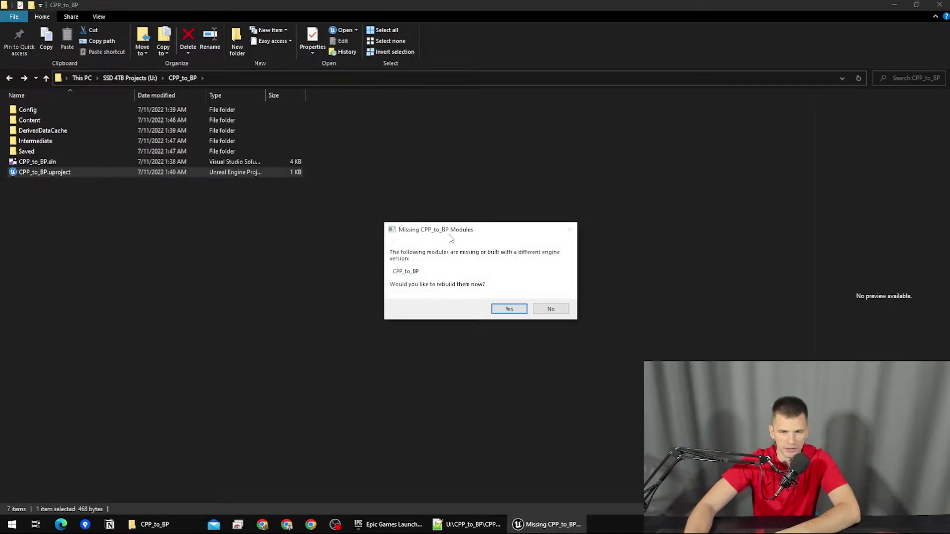
drag(451, 238, 388, 244)
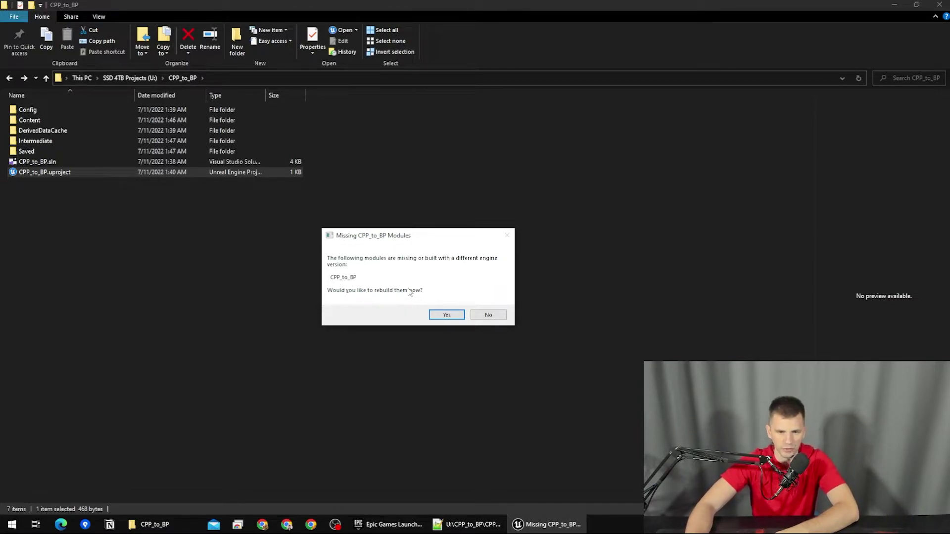
click(440, 316)
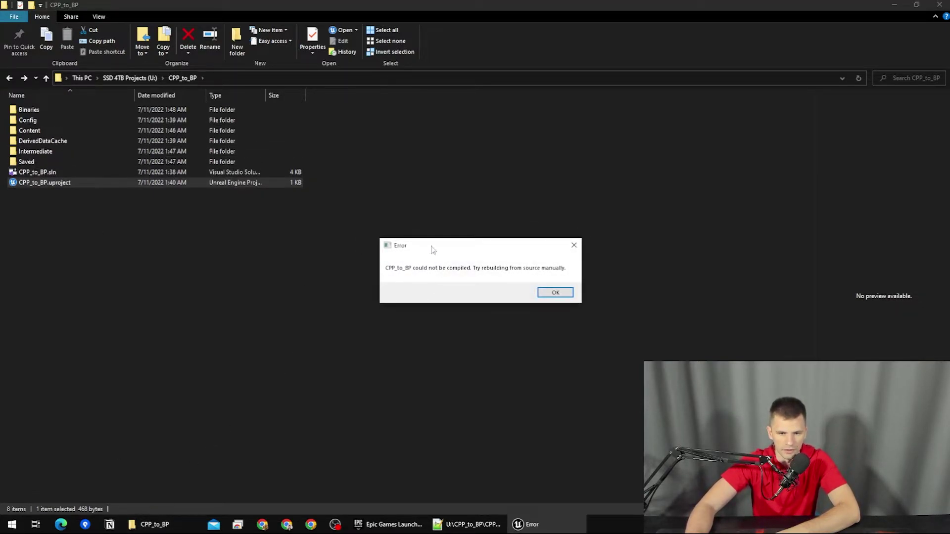
drag(423, 246, 406, 252)
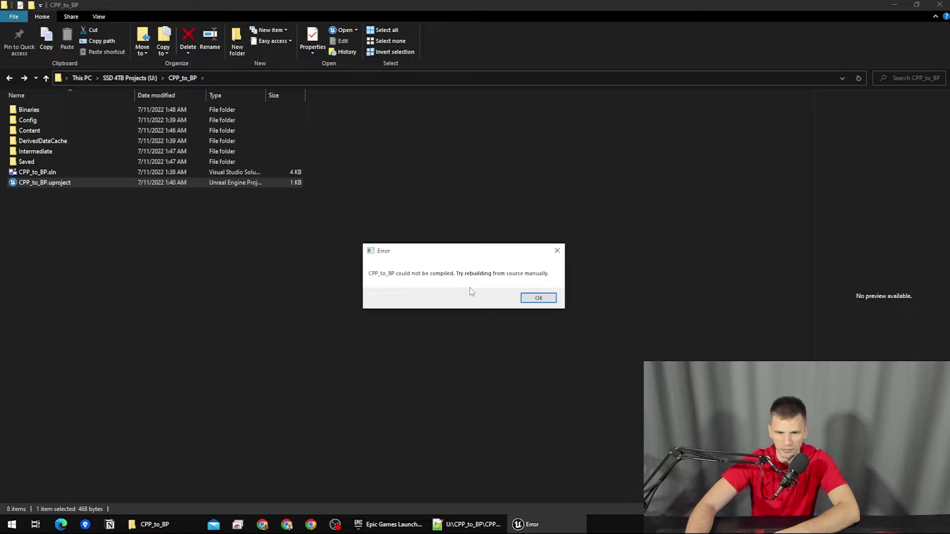
click(538, 298)
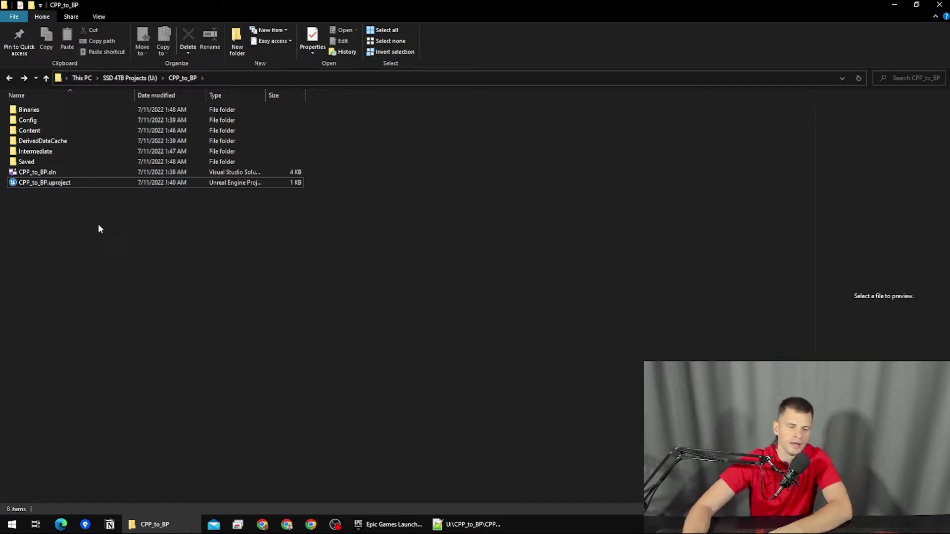
Step: Open CPP_to_BP.uproject in Notepad++, then close Notepad++
right_click(53, 182)
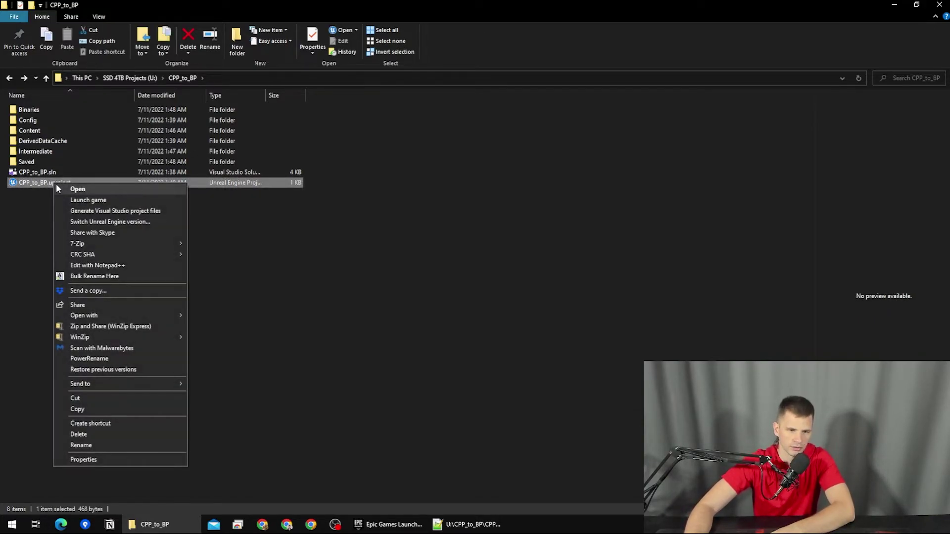
click(99, 266)
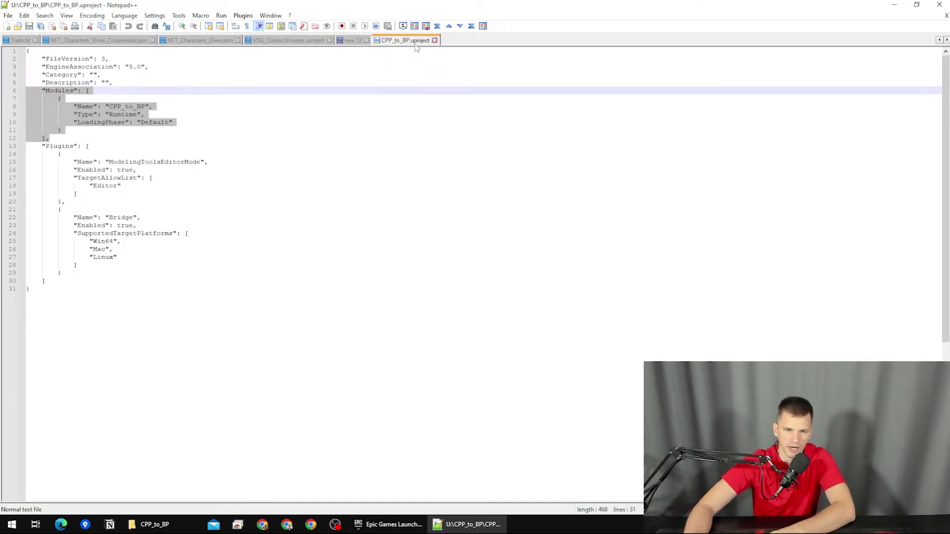
key(alt+Tab)
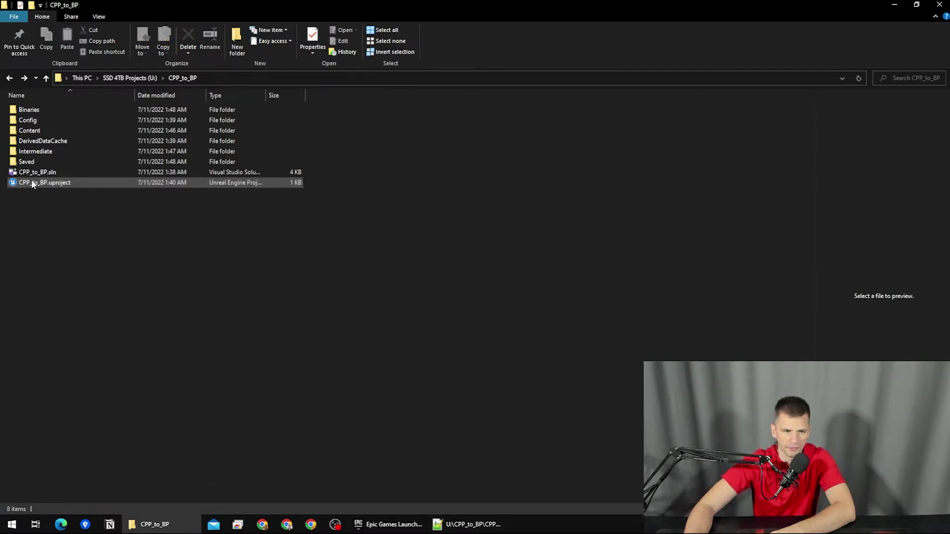
right_click(32, 183)
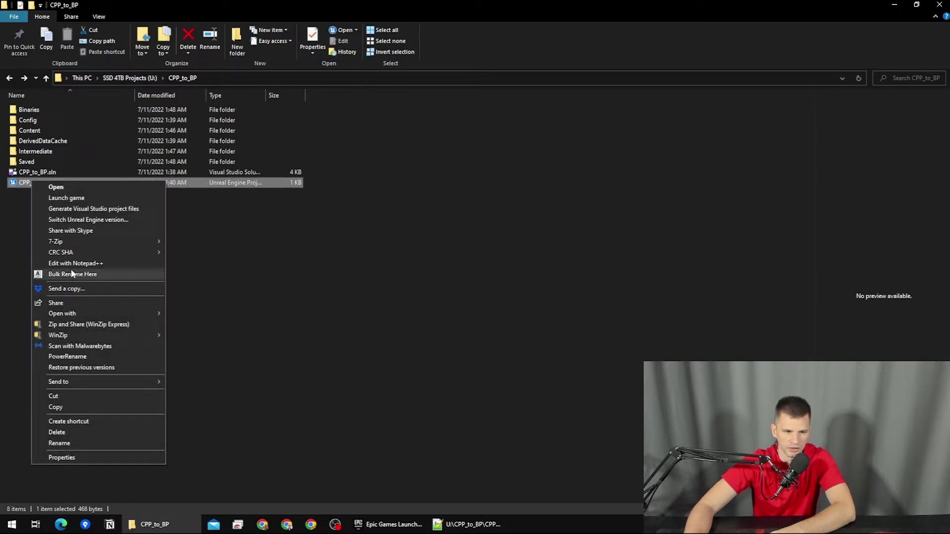
click(74, 263)
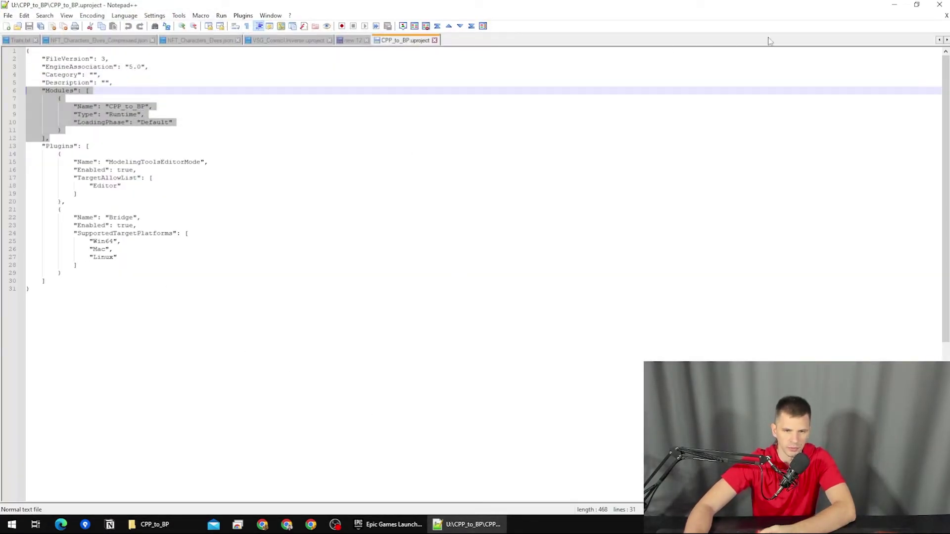
click(940, 5)
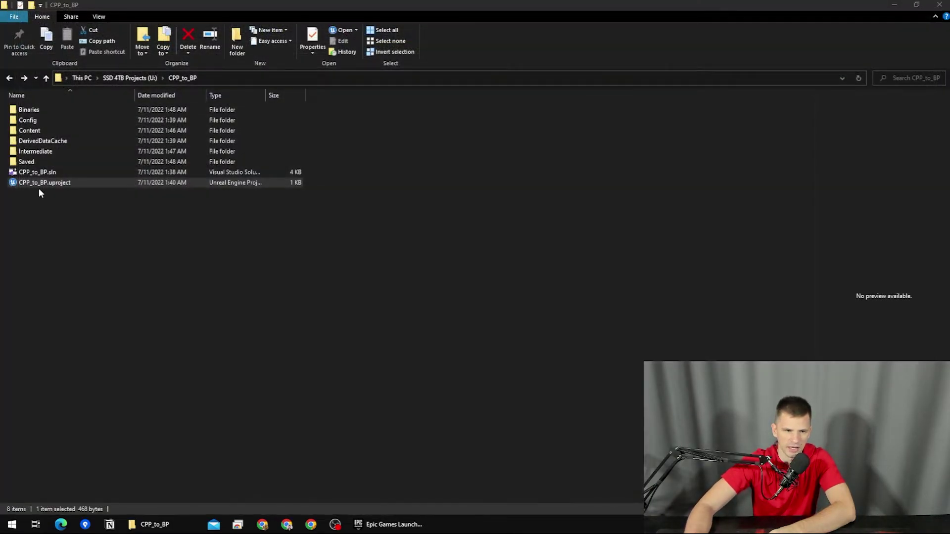
Step: View the properties of CPP_to_BP.uproject and cancel without changes
right_click(38, 185)
click(97, 466)
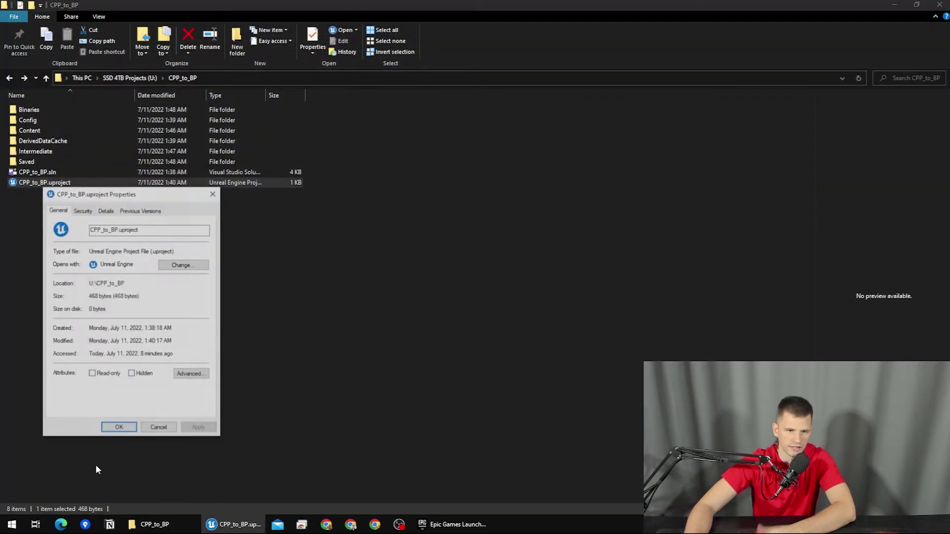
click(156, 429)
Step: Open CPP_to_BP.uproject with Notepad
right_click(46, 182)
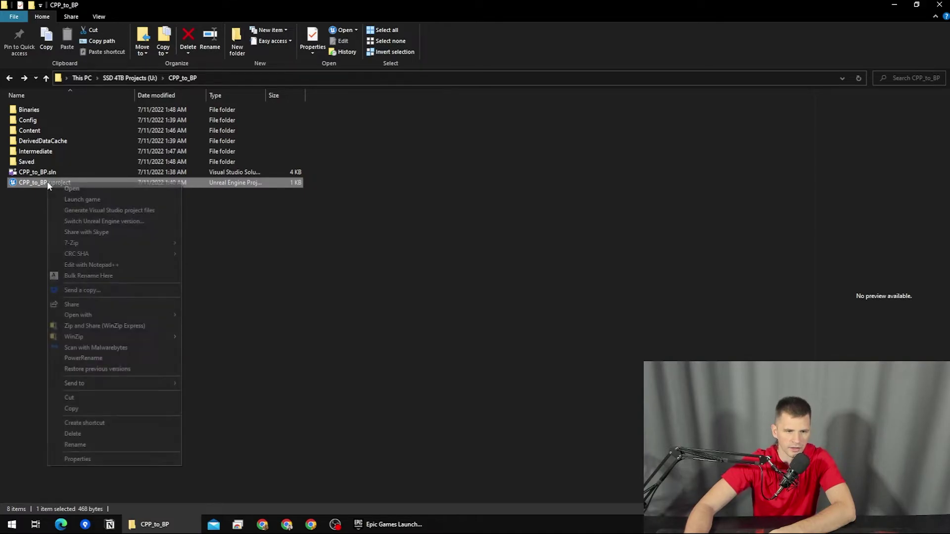
mouse_move(86, 316)
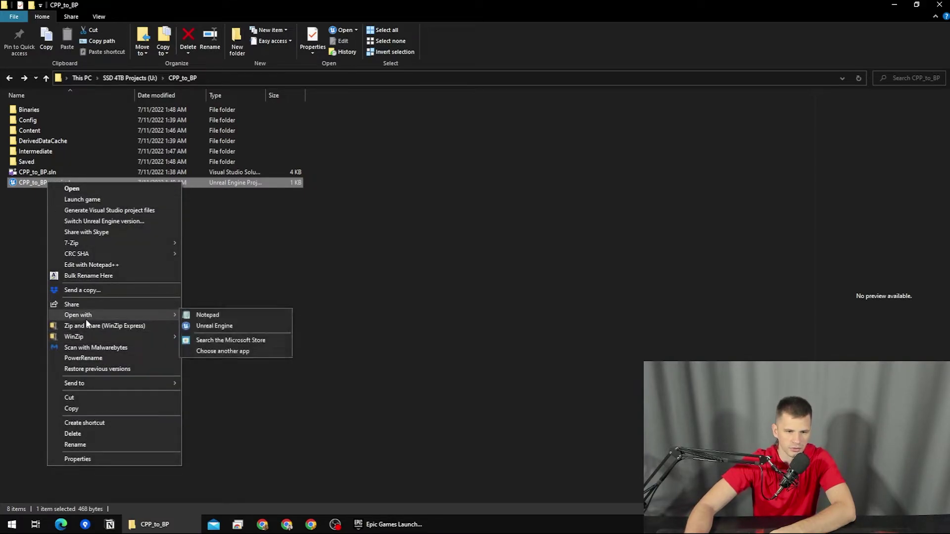
click(222, 317)
Step: Maximize Notepad and delete the entire Modules block from CPP_to_BP.uproject
double_click(482, 87)
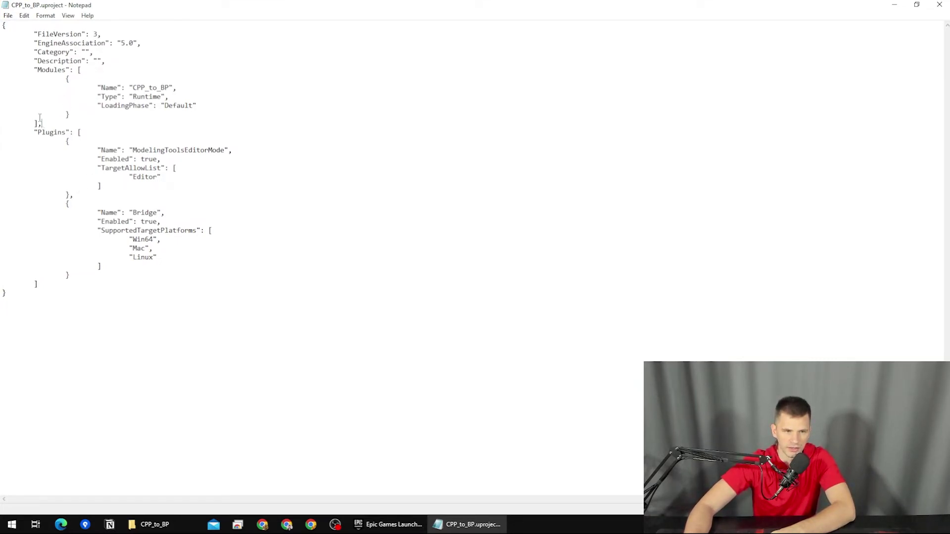
drag(42, 123, 2, 70)
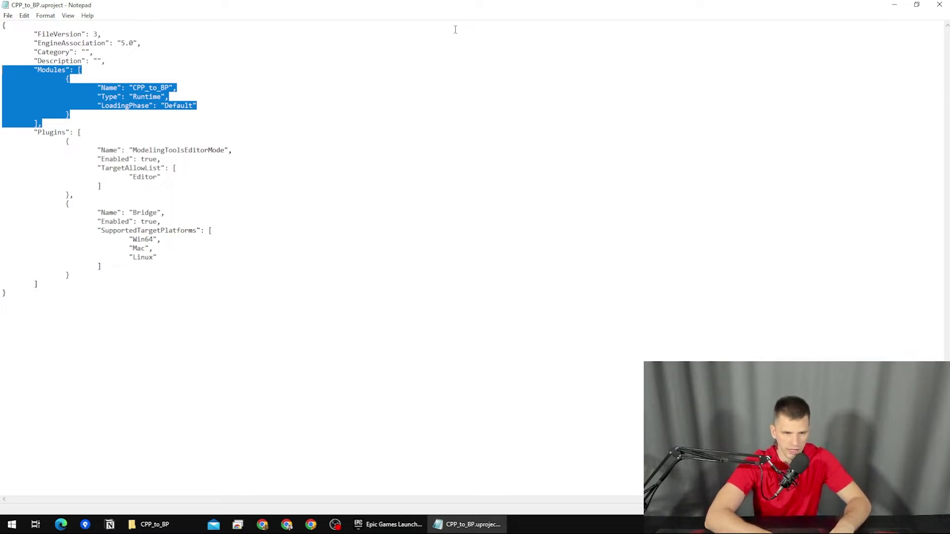
key(BackSpace)
key(BackSpace)
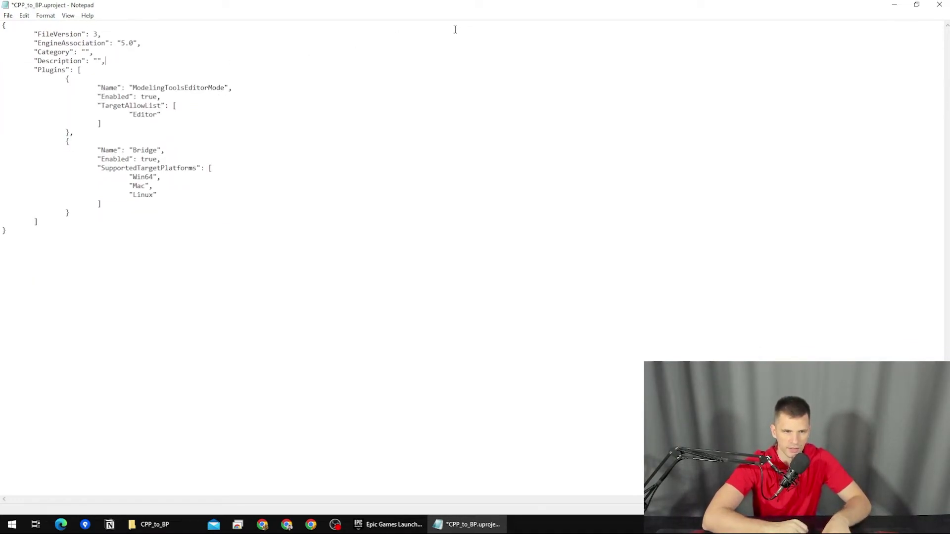
Step: Save the edited CPP_to_BP.uproject file
key(ctrl+s)
click(7, 16)
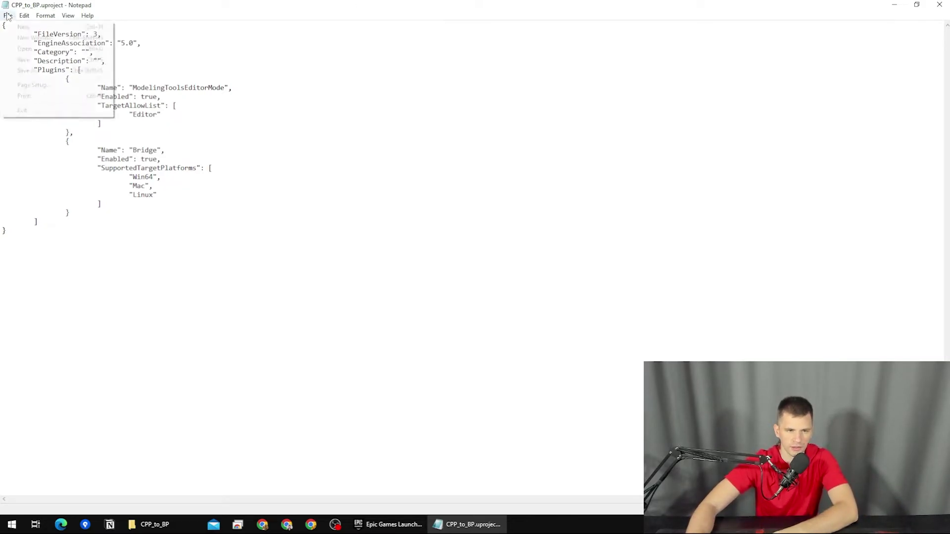
click(23, 59)
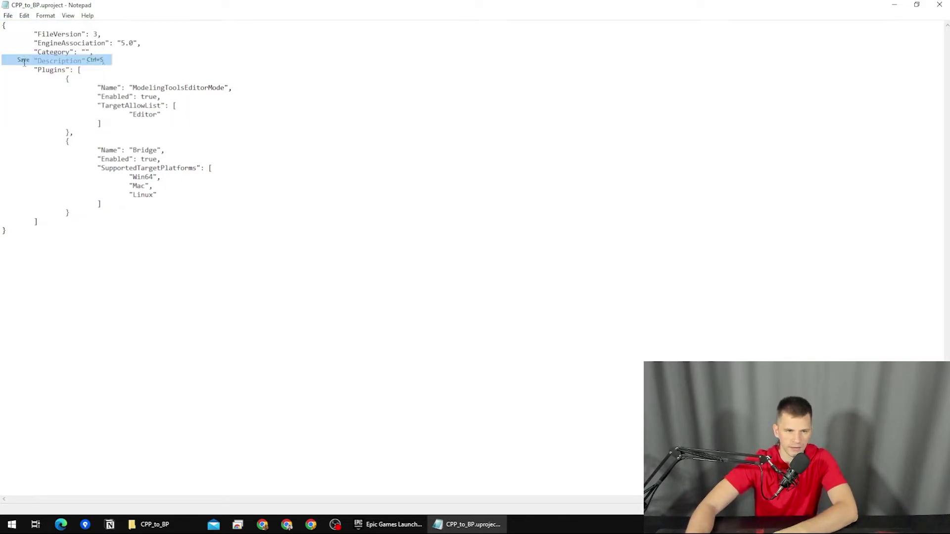
Step: Close Notepad and launch CPP_to_BP, declining to build the missing editor target
click(942, 4)
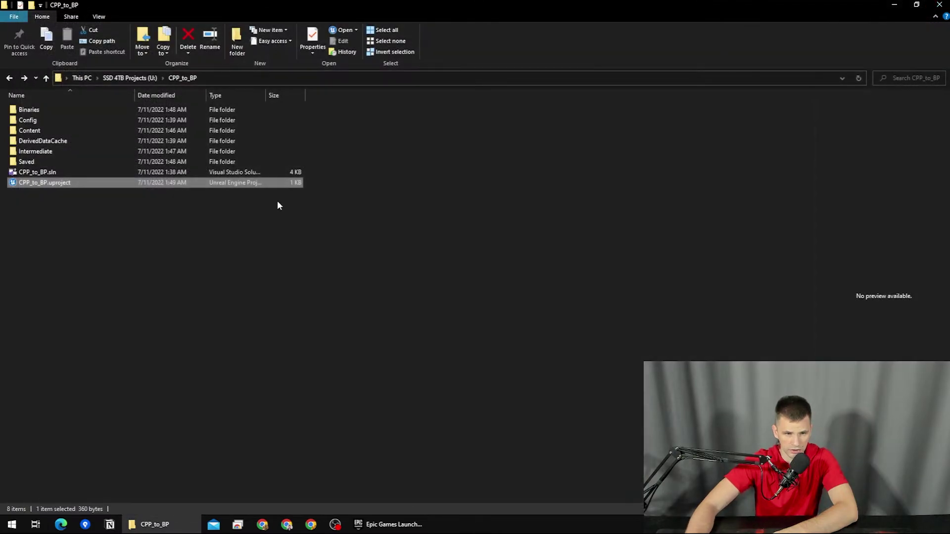
double_click(60, 185)
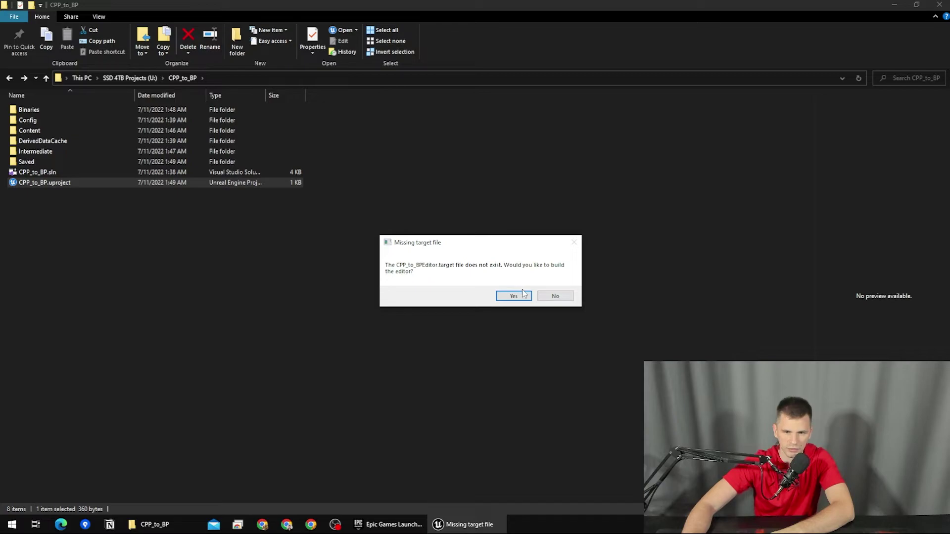
click(544, 298)
click(71, 221)
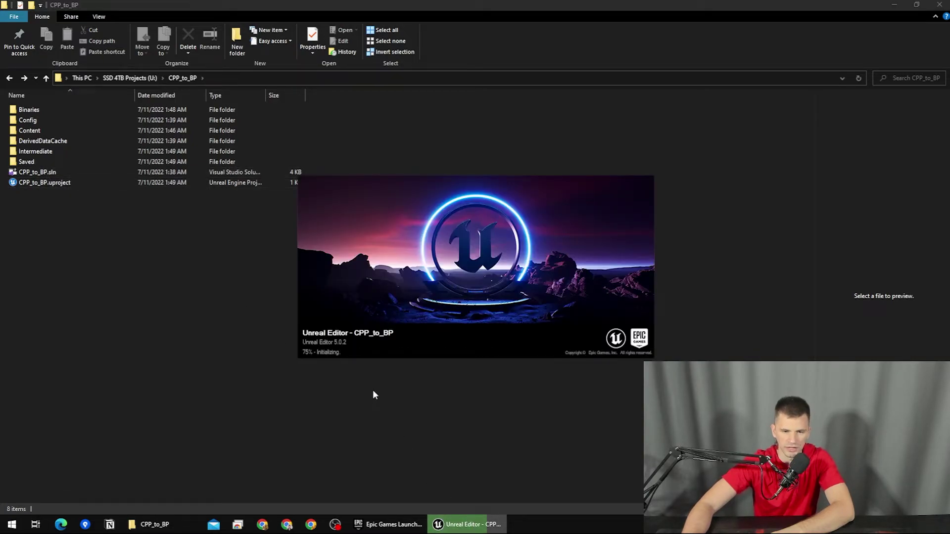
double_click(82, 173)
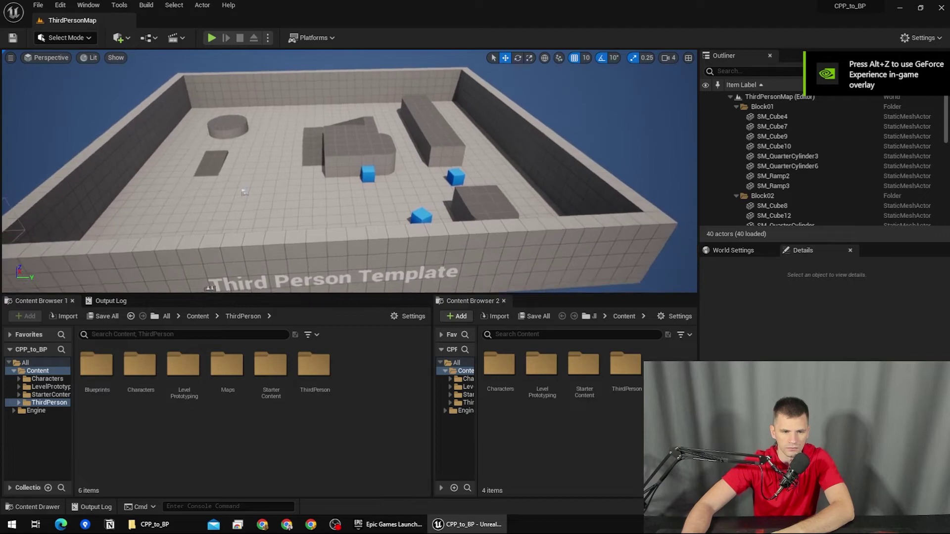
Step: Close Unreal Editor, delete Binaries, DerivedDataCache, Intermediate and CPP_to_BP.sln, then refresh the folder
click(941, 8)
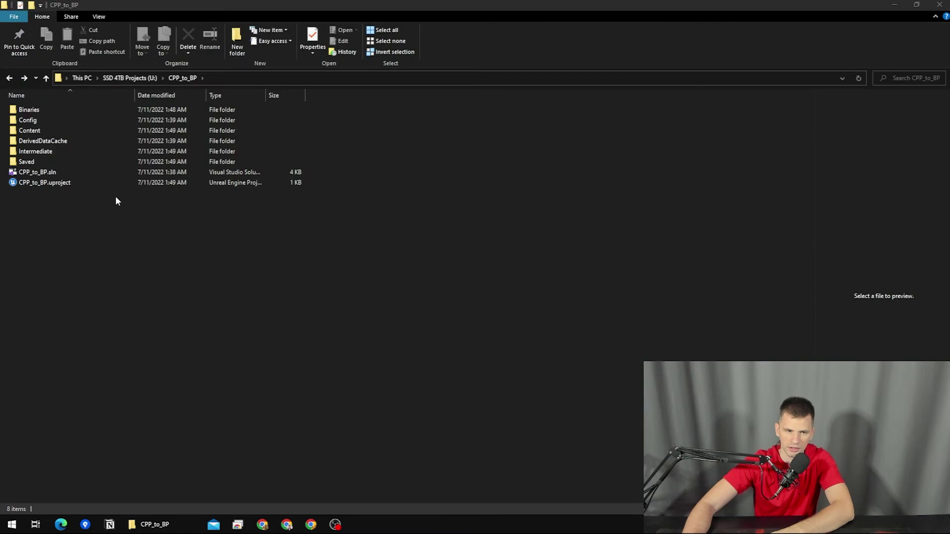
click(42, 113)
key(Delete)
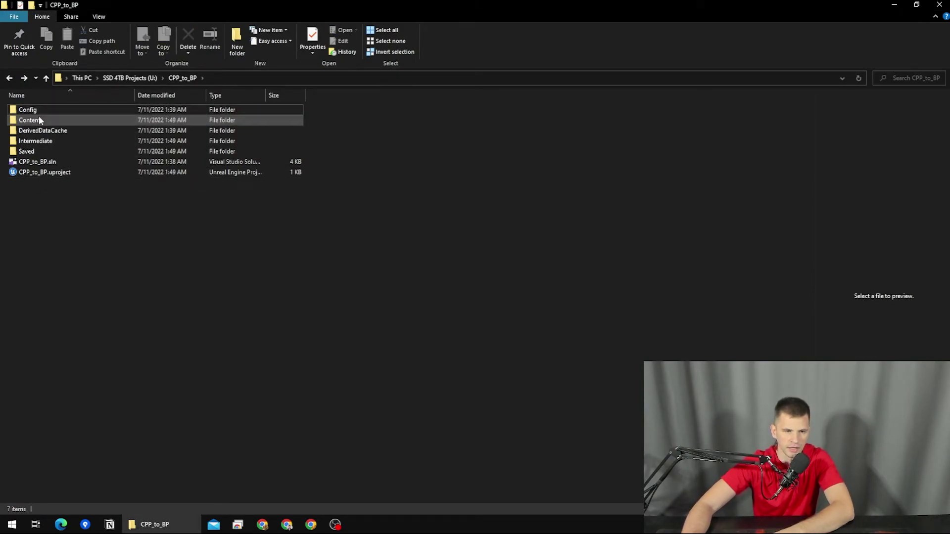
click(32, 134)
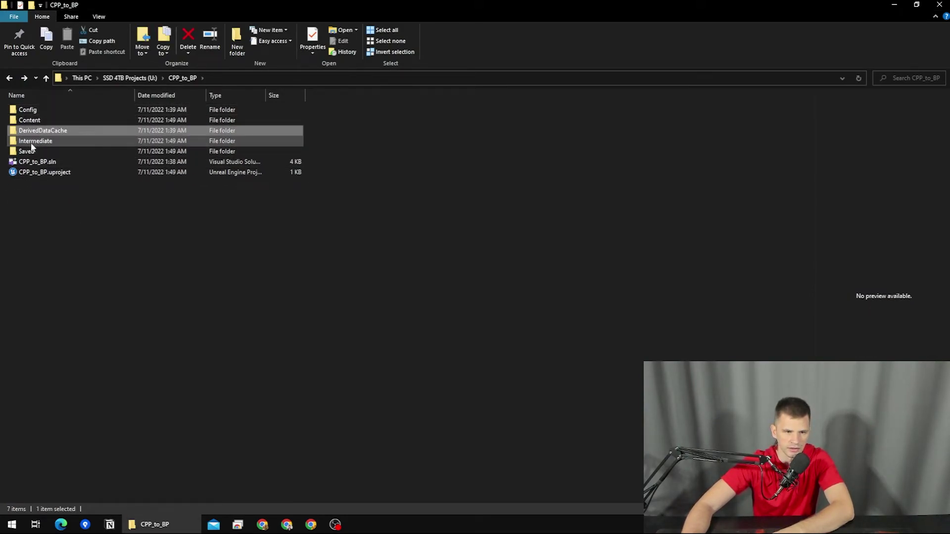
key(Delete)
key(Delete)
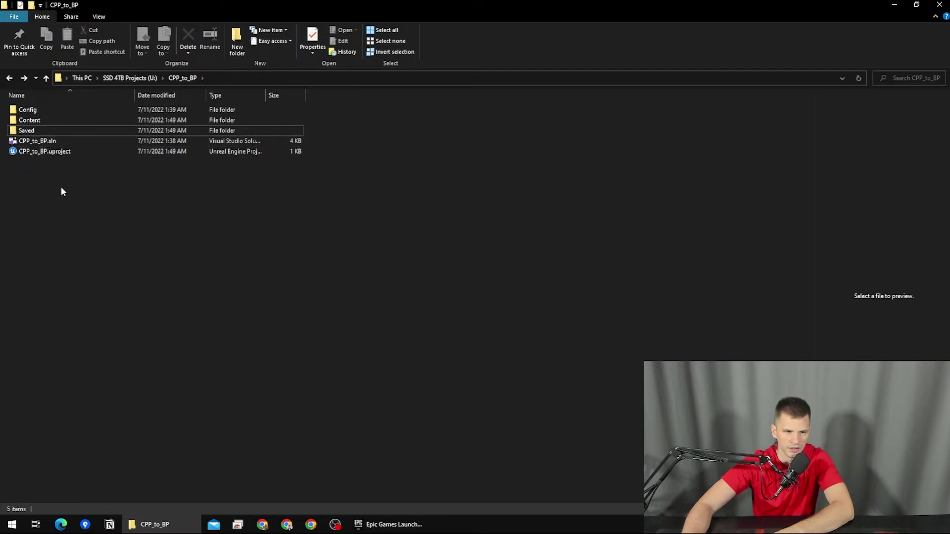
click(40, 141)
key(Delete)
right_click(75, 187)
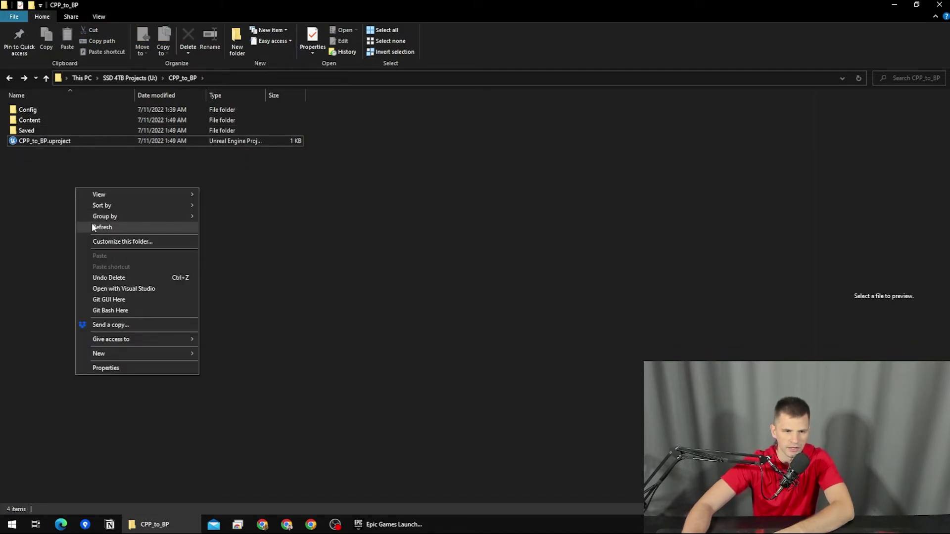
click(89, 226)
Step: Relaunch CPP_to_BP and look around ThirdPersonMap to confirm it loads as Blueprint-only
double_click(36, 140)
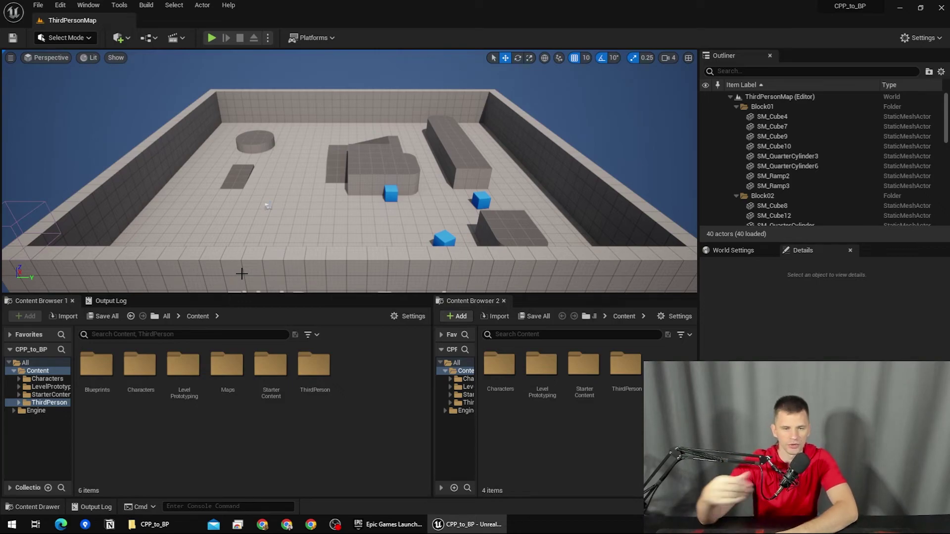
drag(298, 151, 297, 164)
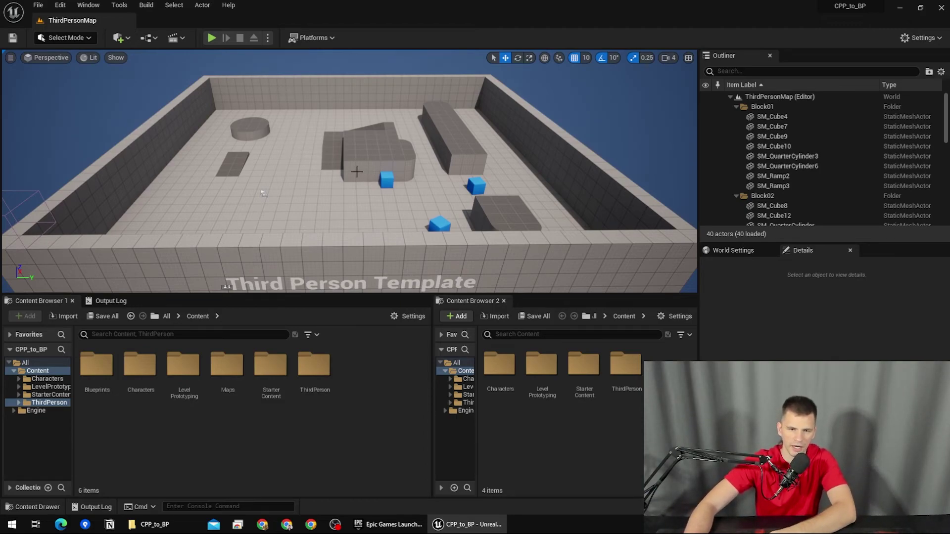
drag(356, 171, 356, 156)
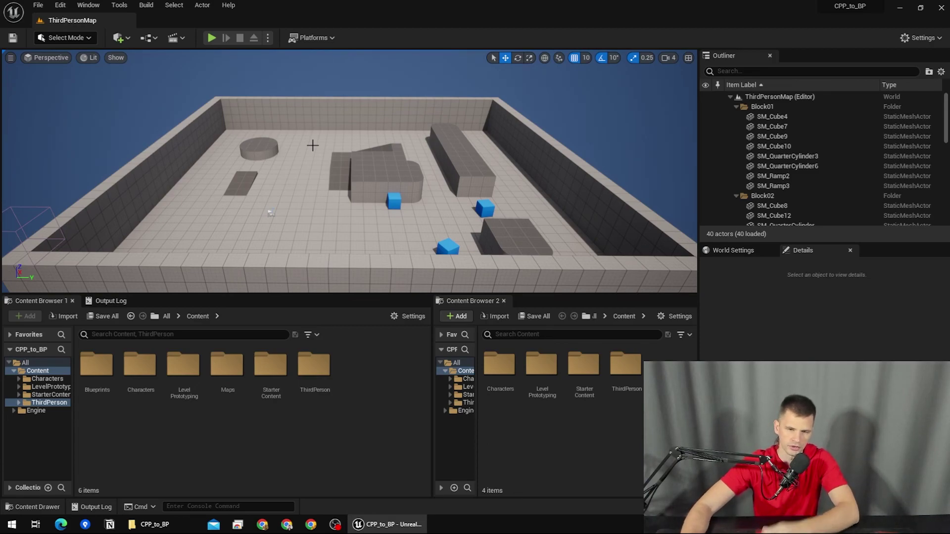
drag(312, 145, 317, 145)
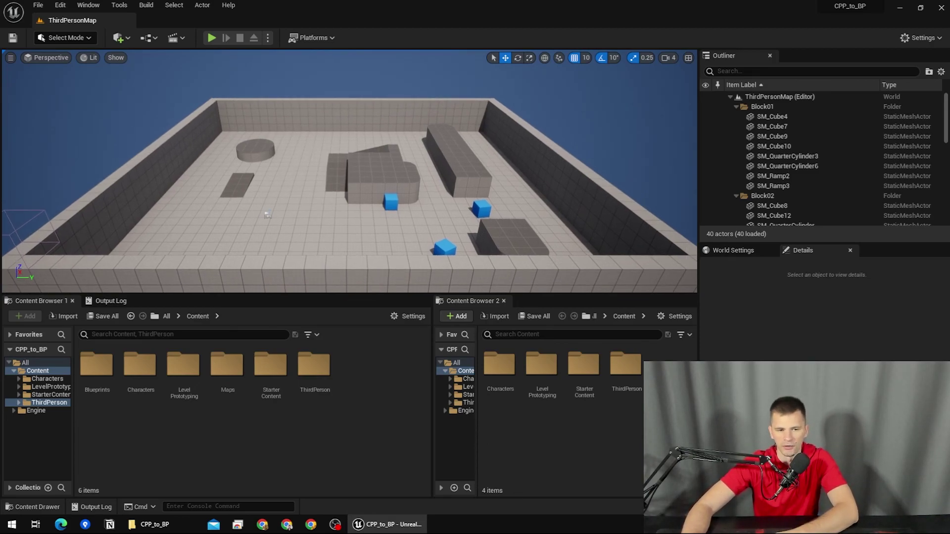